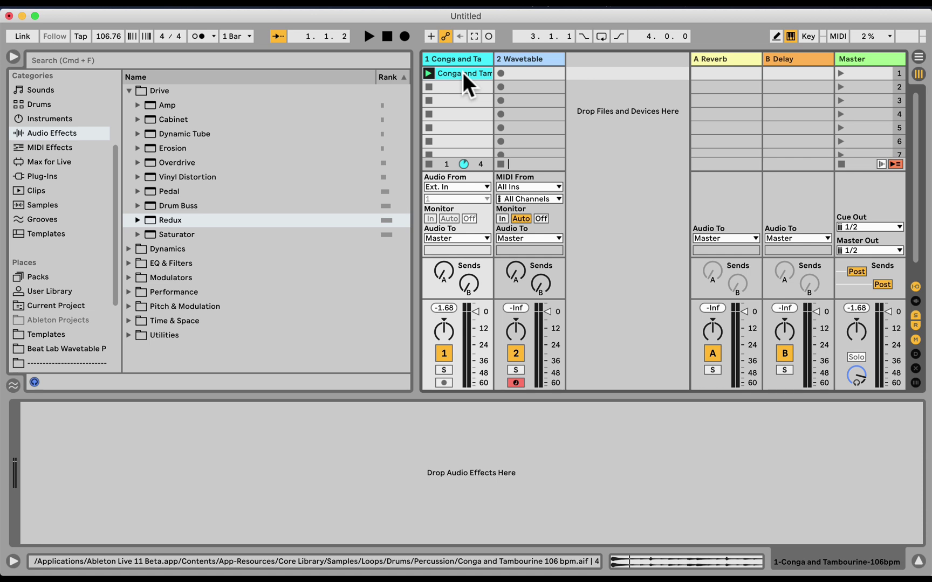
- Stop the conga loop and add Redux from Audio Effects > Drive to the Conga and Tambourine track
{"action": "key", "text": "space"}
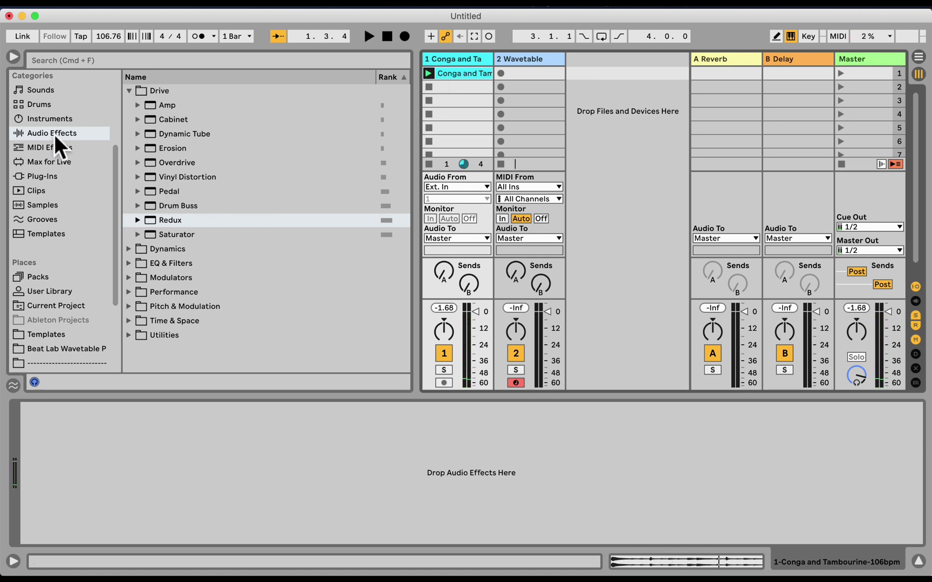
{"action": "left_click", "coordinate": [133, 92]}
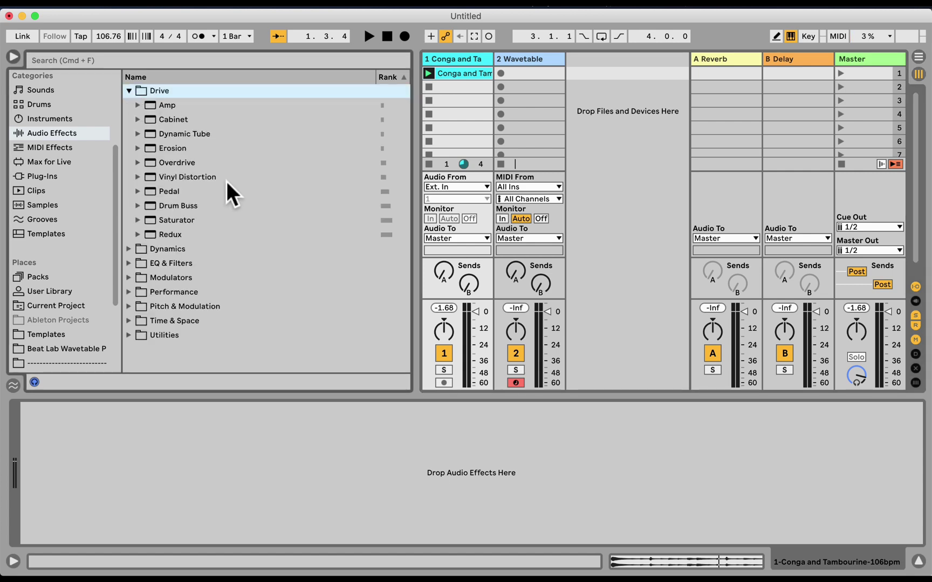
{"action": "left_click", "coordinate": [171, 234]}
{"action": "left_click_drag", "start_coordinate": [479, 135], "coordinate": [479, 133]}
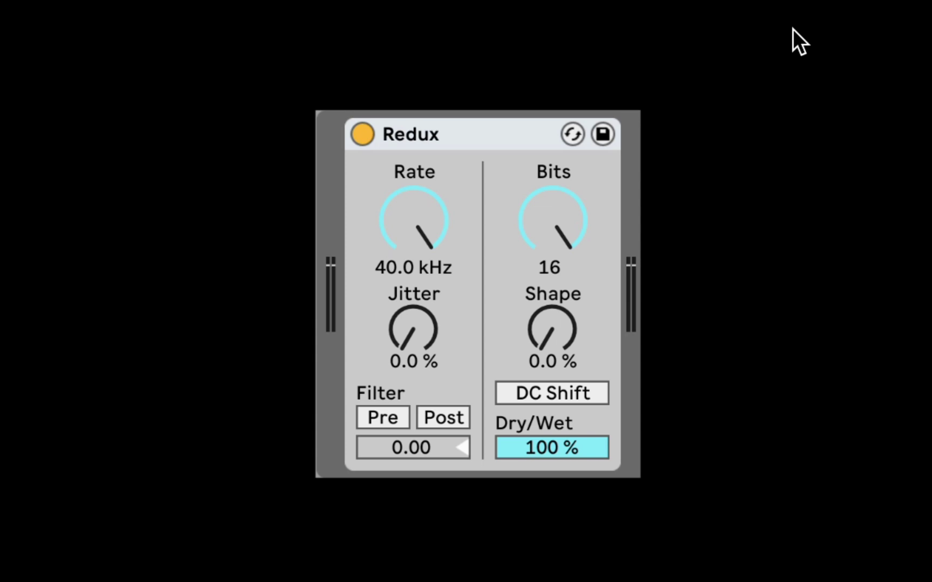
- Lower Redux's Rate to 7.76 kHz, return Bits to 16, and push Jitter to 100%
{"action": "left_click", "coordinate": [477, 145]}
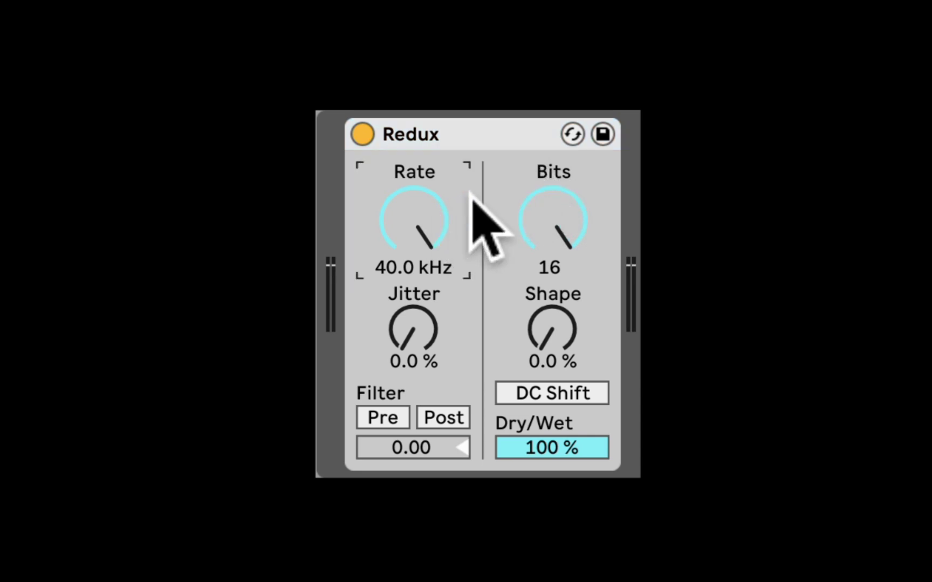
{"action": "left_click_drag", "start_coordinate": [468, 184], "coordinate": [414, 205]}
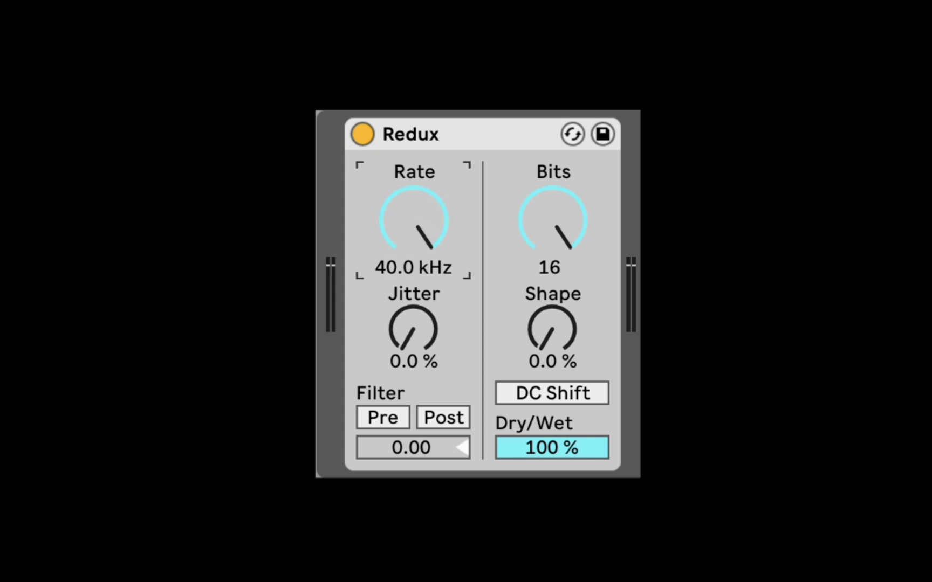
{"action": "left_click_drag", "start_coordinate": [580, 207], "coordinate": [561, 195]}
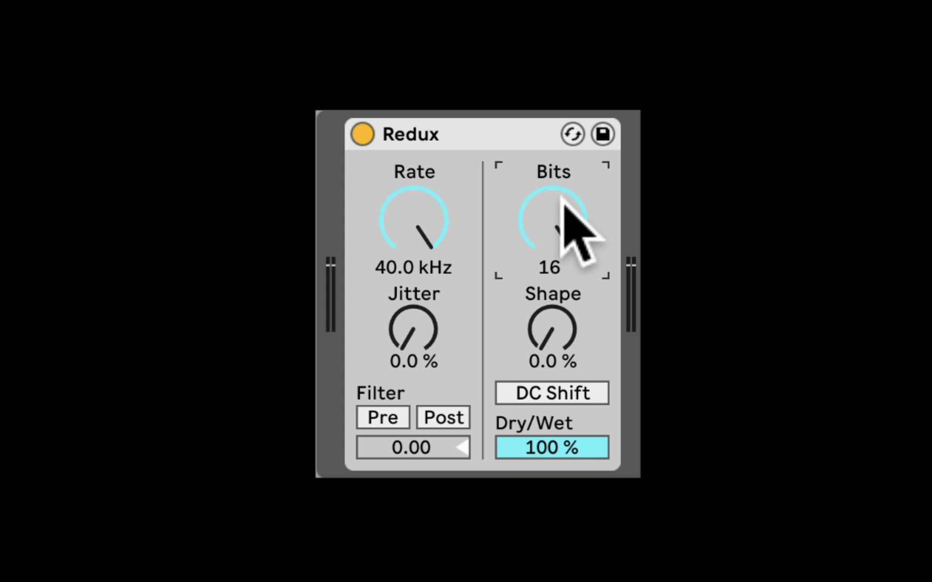
{"action": "left_click", "coordinate": [442, 206]}
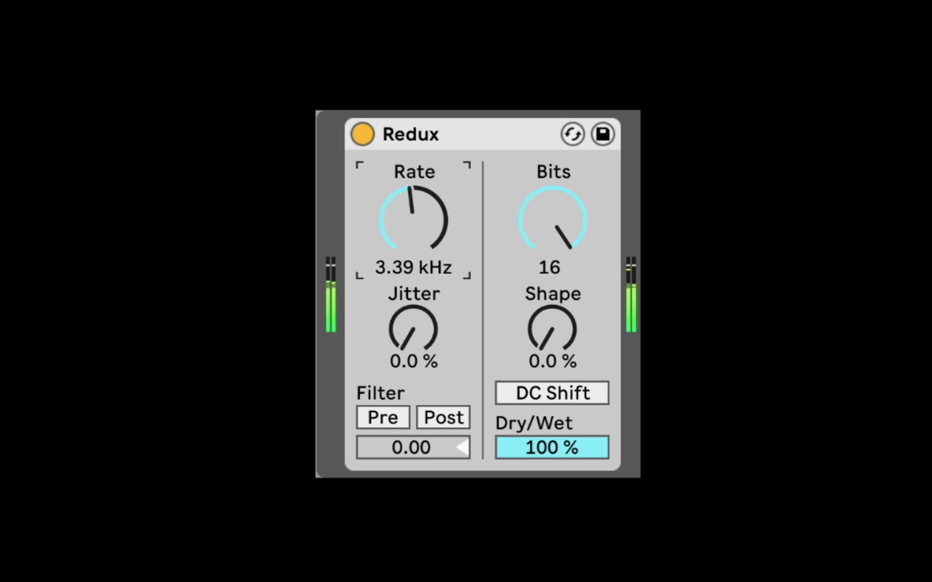
{"action": "left_click_drag", "start_coordinate": [414, 218], "coordinate": [434, 243]}
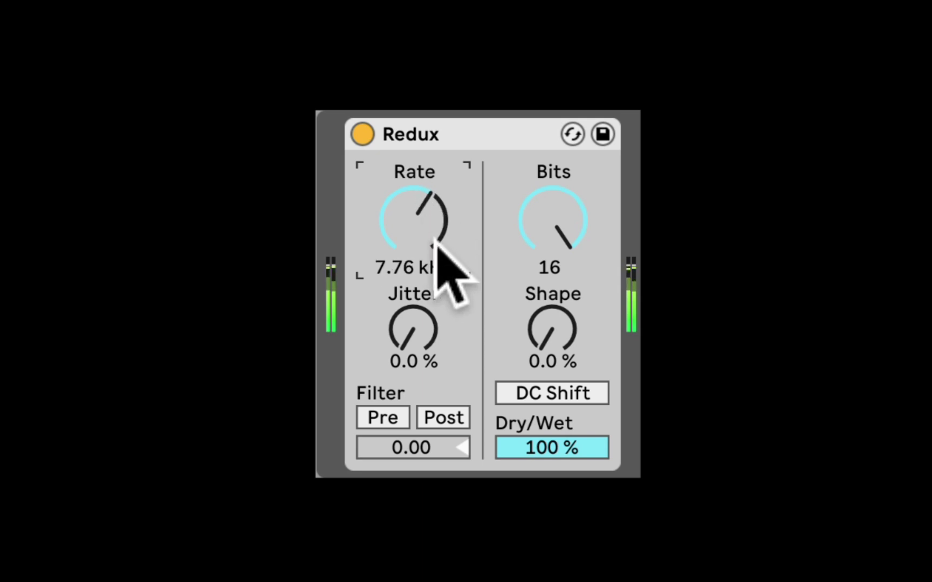
{"action": "left_click", "coordinate": [409, 330]}
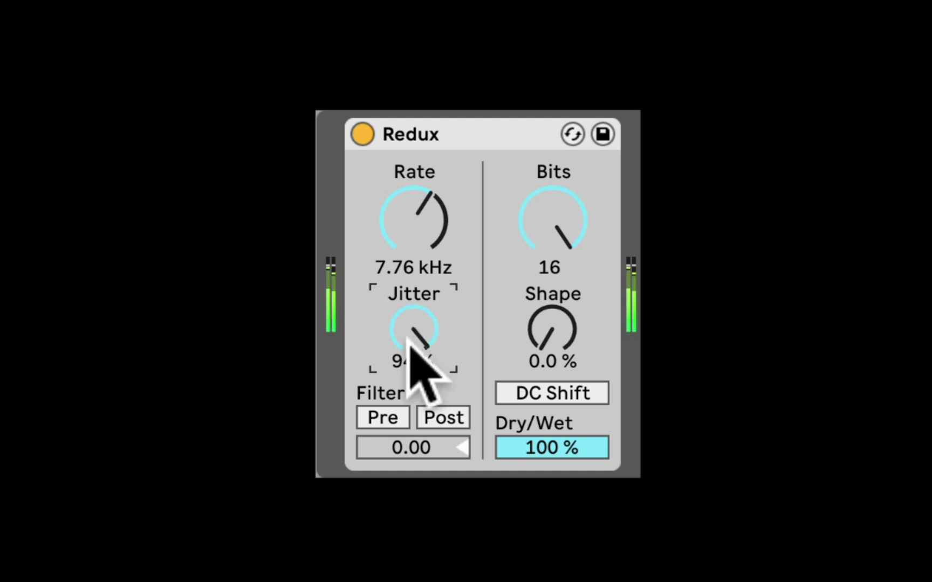
{"action": "left_click_drag", "start_coordinate": [411, 331], "coordinate": [411, 391]}
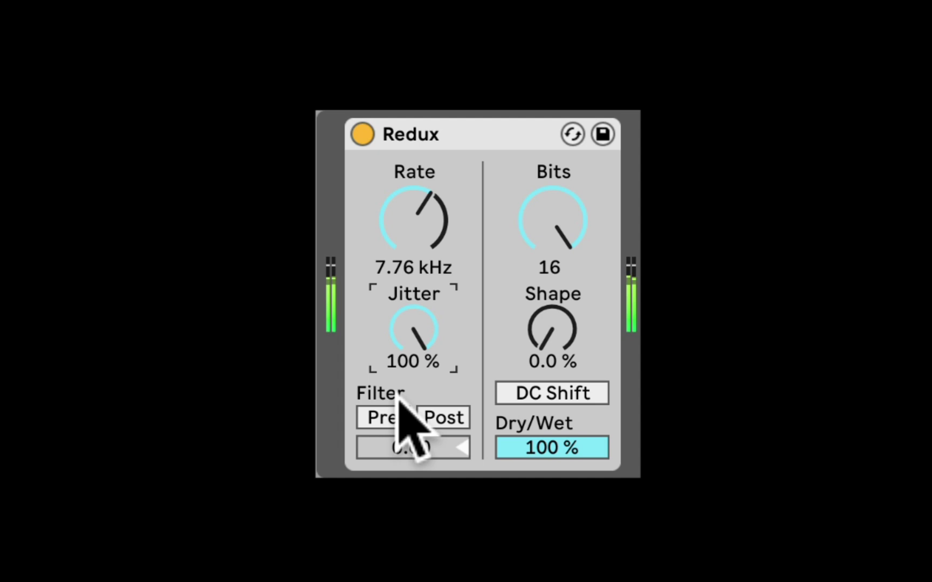
- Try Redux's Pre and Post filter modes and set the filter value to -0.81
{"action": "left_click", "coordinate": [379, 418]}
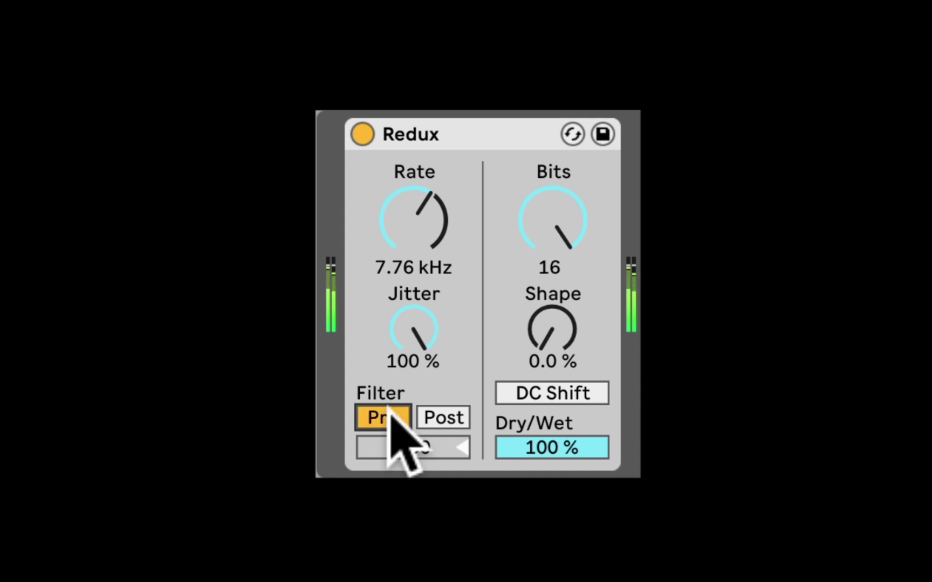
{"action": "left_click", "coordinate": [441, 418]}
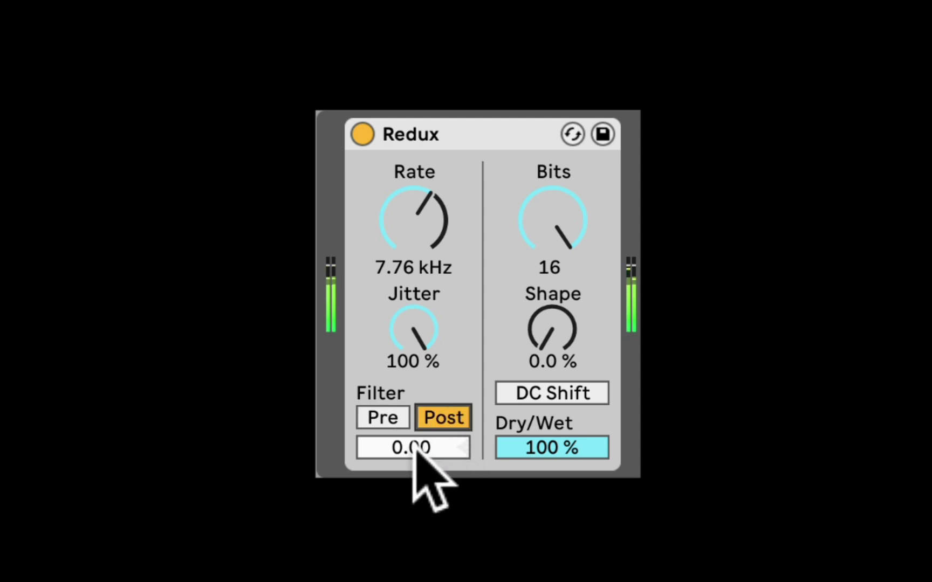
{"action": "left_click_drag", "start_coordinate": [415, 445], "coordinate": [415, 426]}
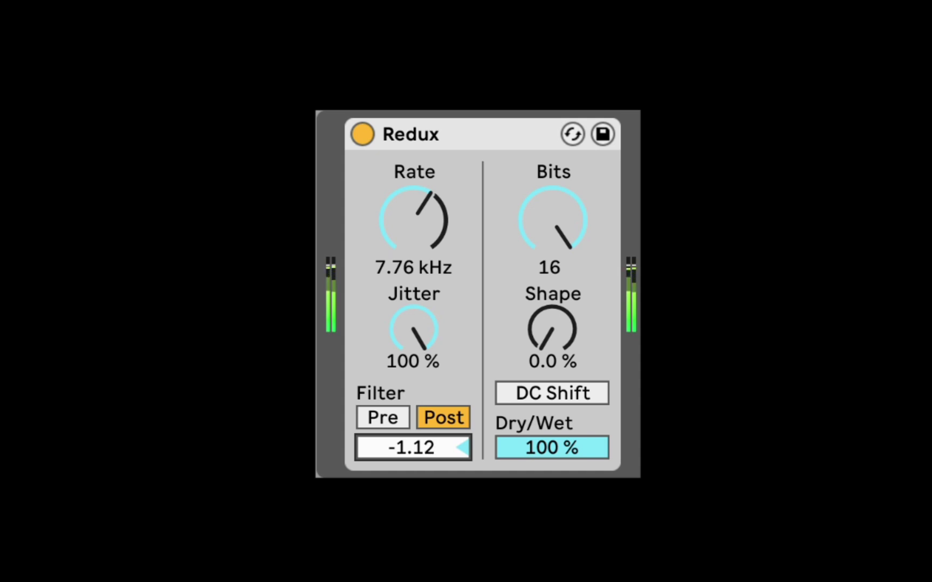
{"action": "left_click_drag", "start_coordinate": [415, 425], "coordinate": [415, 415]}
- Sweep Rate down to about 3 kHz, turn the Post filter off, and return Rate to 40.0 kHz
{"action": "left_click_drag", "start_coordinate": [407, 220], "coordinate": [408, 253]}
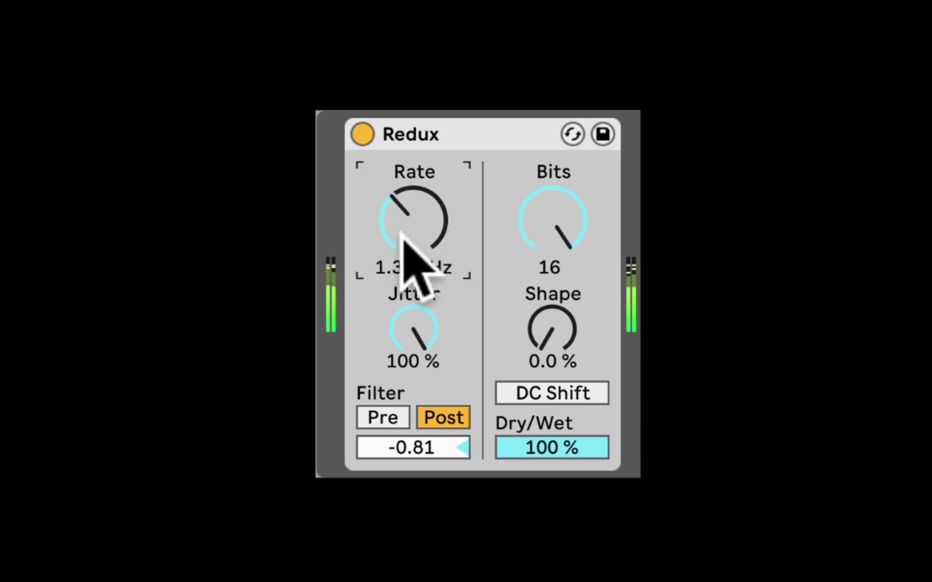
{"action": "left_click_drag", "start_coordinate": [434, 219], "coordinate": [426, 189]}
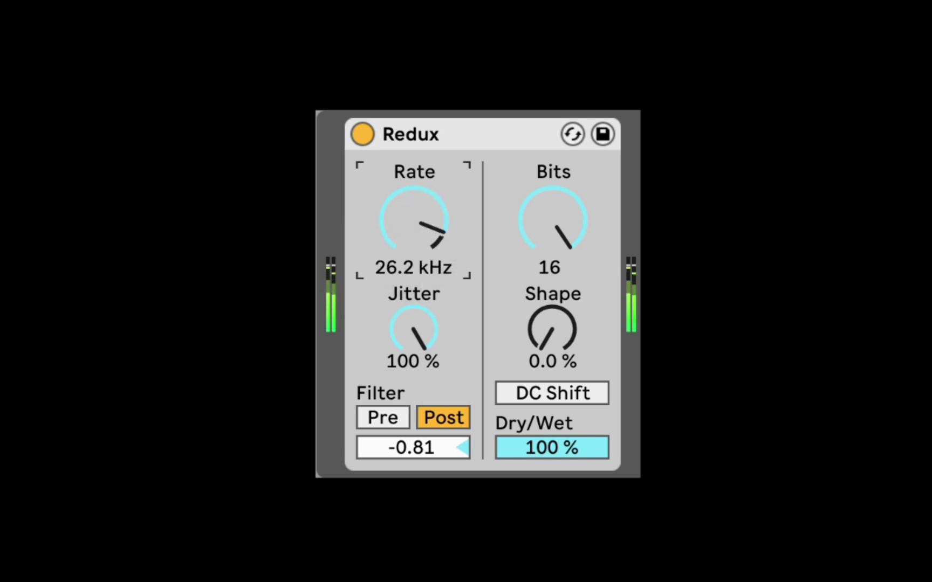
{"action": "left_click", "coordinate": [442, 420]}
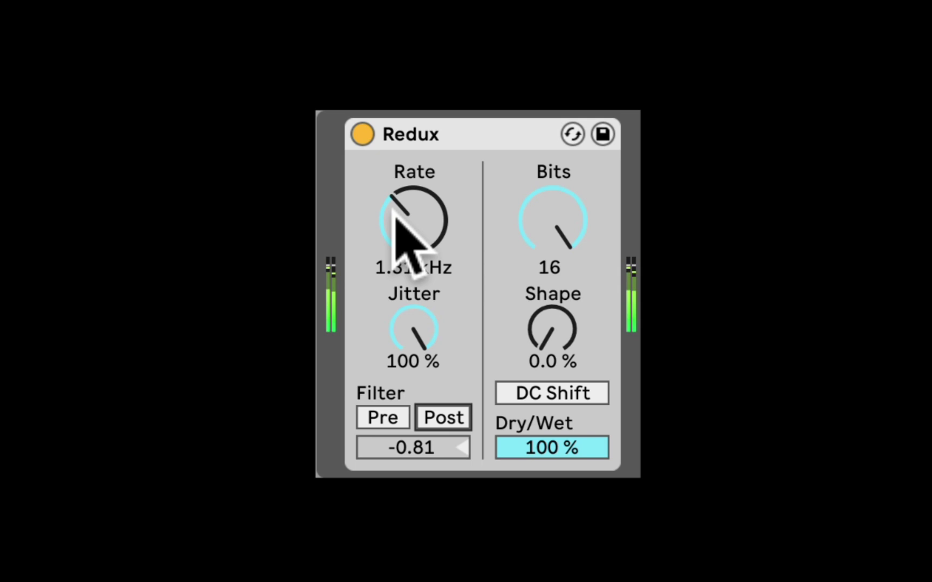
{"action": "left_click_drag", "start_coordinate": [397, 203], "coordinate": [396, 178]}
- Return Jitter to 0.0%, reduce Bits below 16, and raise Shape to 33%
{"action": "left_click_drag", "start_coordinate": [401, 310], "coordinate": [401, 383]}
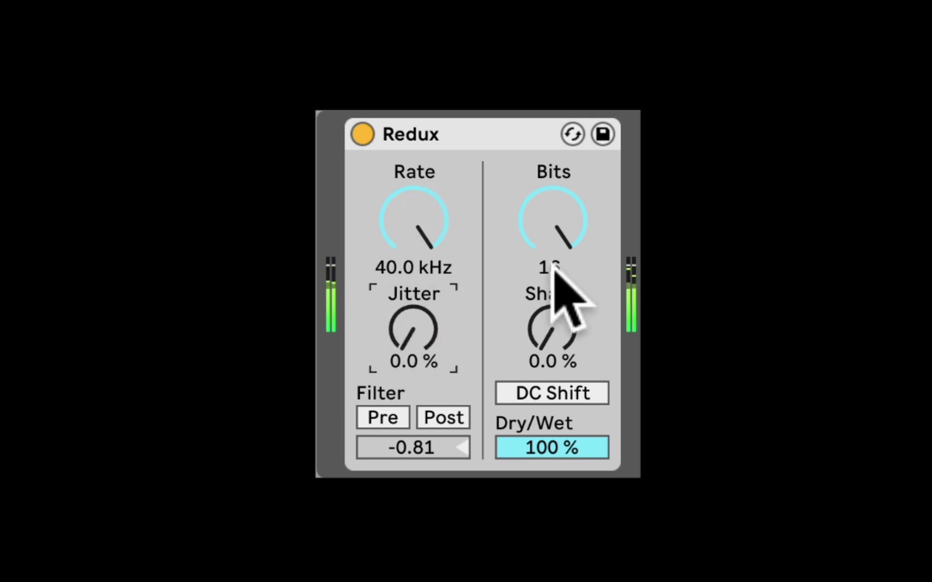
{"action": "left_click", "coordinate": [552, 262]}
{"action": "left_click_drag", "start_coordinate": [557, 208], "coordinate": [558, 226]}
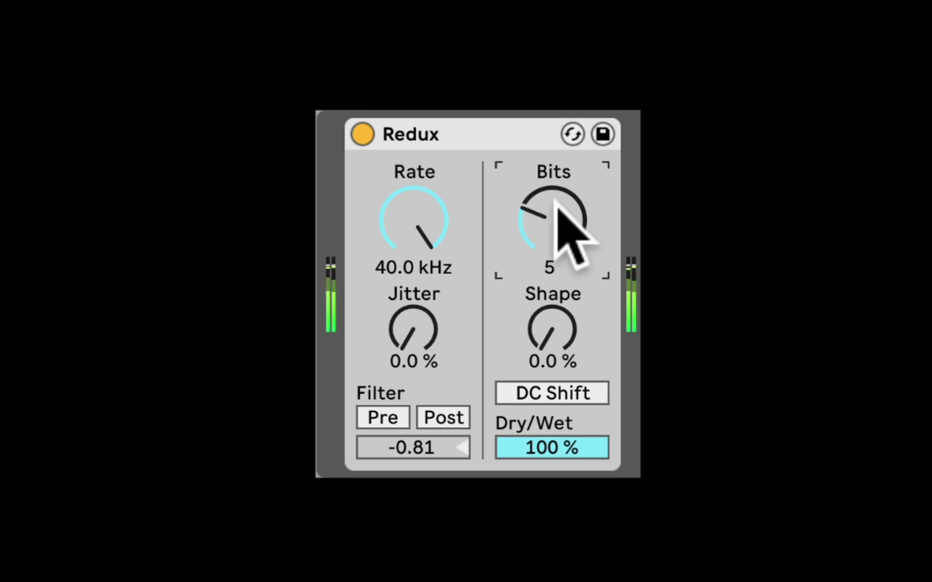
{"action": "left_click", "coordinate": [570, 331]}
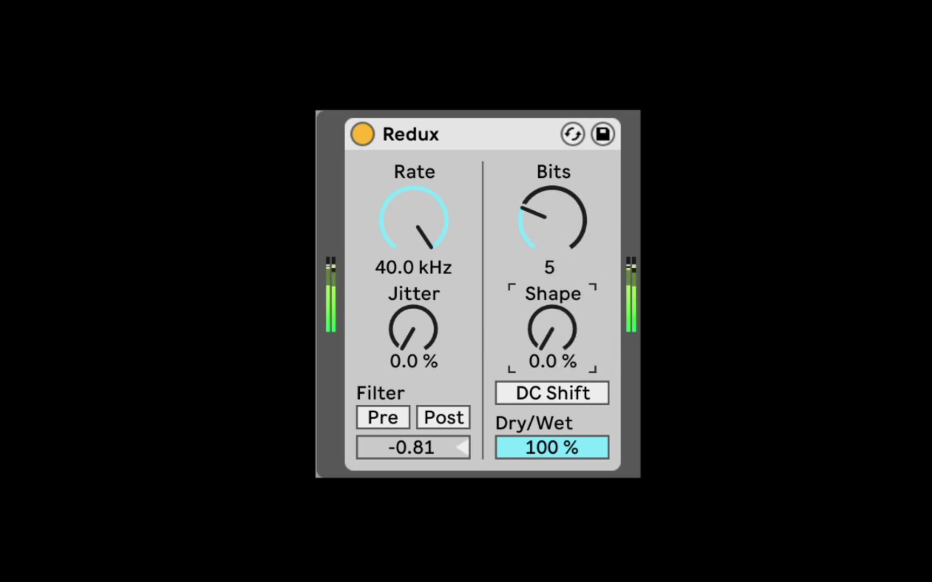
{"action": "left_click_drag", "start_coordinate": [562, 348], "coordinate": [551, 400]}
{"action": "left_click_drag", "start_coordinate": [548, 330], "coordinate": [546, 371]}
- Try DC Shift on and off, raise Bits toward 13, and lower Redux's Dry/Wet mix
{"action": "left_click", "coordinate": [572, 392]}
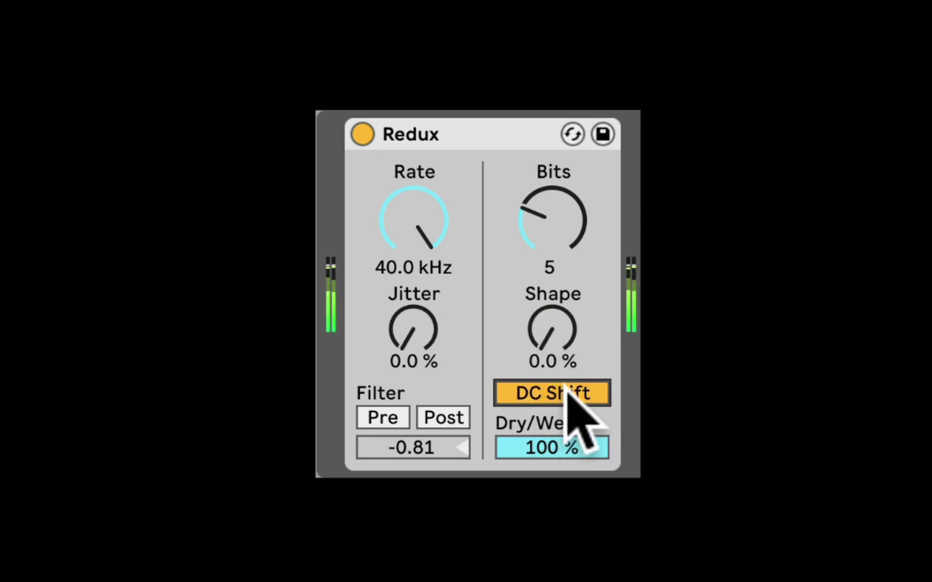
{"action": "left_click", "coordinate": [552, 388]}
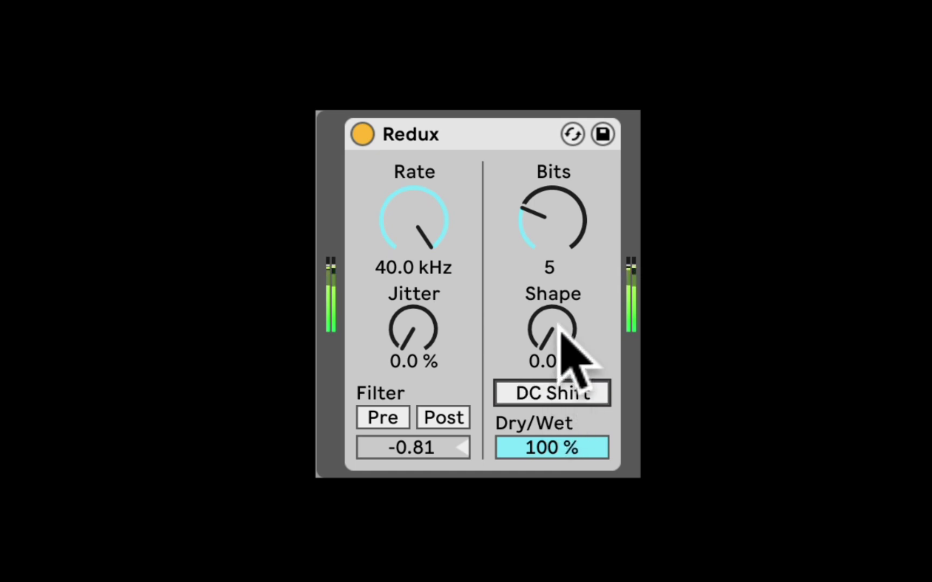
{"action": "left_click_drag", "start_coordinate": [553, 221], "coordinate": [552, 194]}
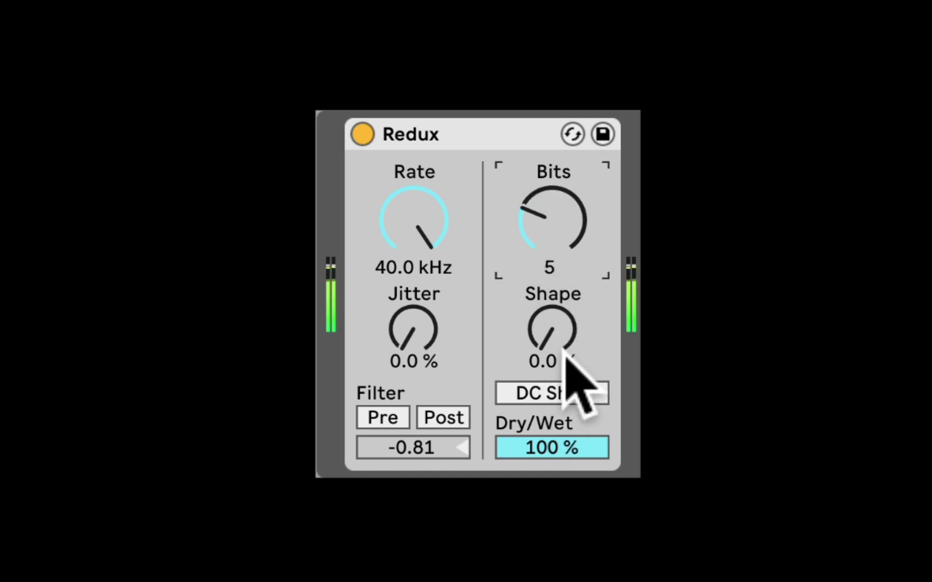
{"action": "left_click", "coordinate": [551, 388]}
{"action": "left_click", "coordinate": [551, 389]}
{"action": "left_click_drag", "start_coordinate": [551, 445], "coordinate": [659, 277]}
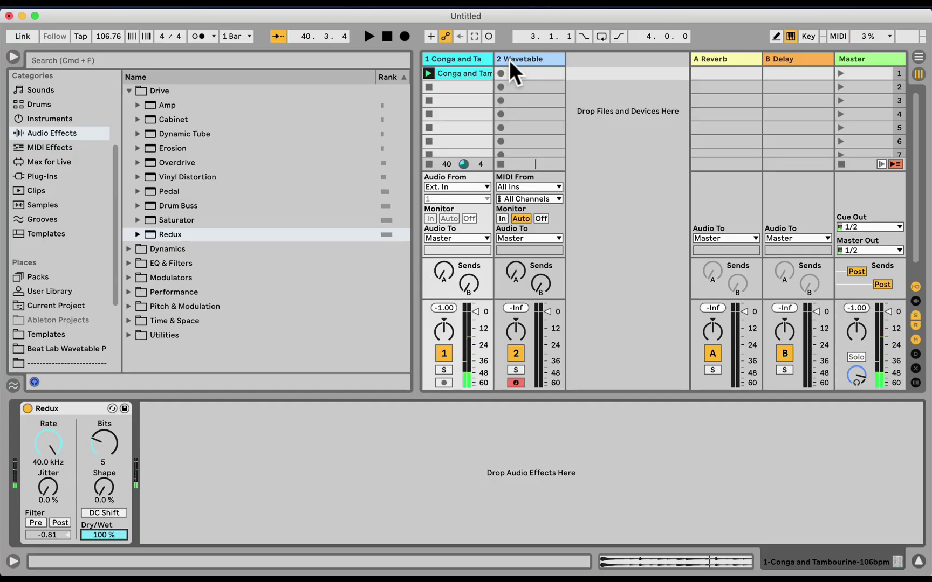
- Insert Redux before Spectrum in the Wavetable track's device chain
{"action": "left_click", "coordinate": [509, 60]}
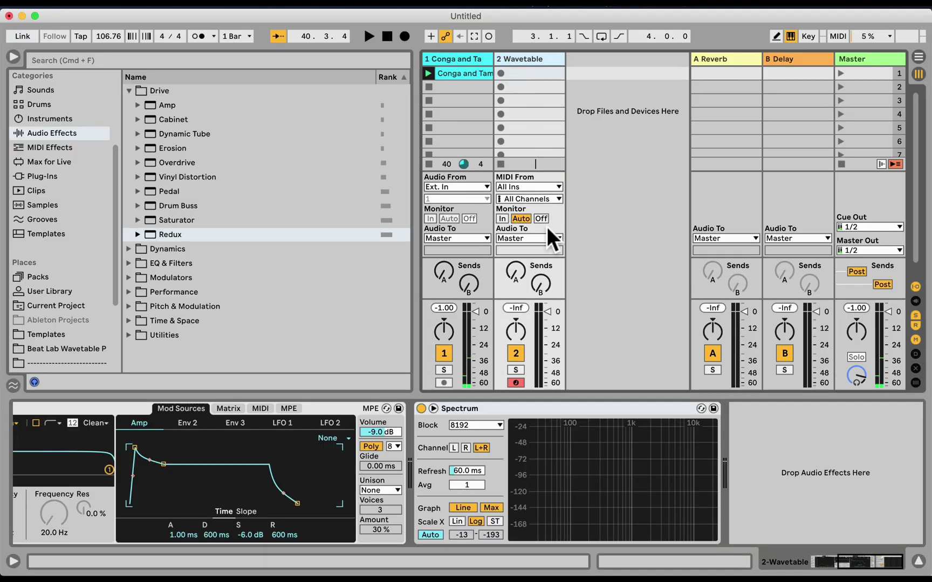
{"action": "scroll", "coordinate": [234, 437], "scroll_direction": "left", "scroll_amount": 10}
{"action": "scroll", "coordinate": [302, 436], "scroll_direction": "right", "scroll_amount": 10}
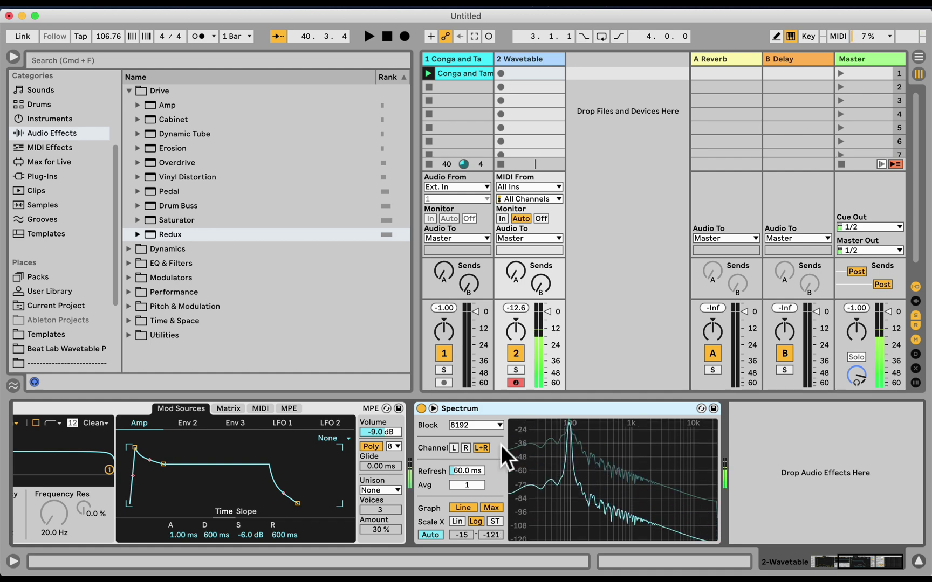
{"action": "left_click_drag", "start_coordinate": [177, 233], "coordinate": [430, 457]}
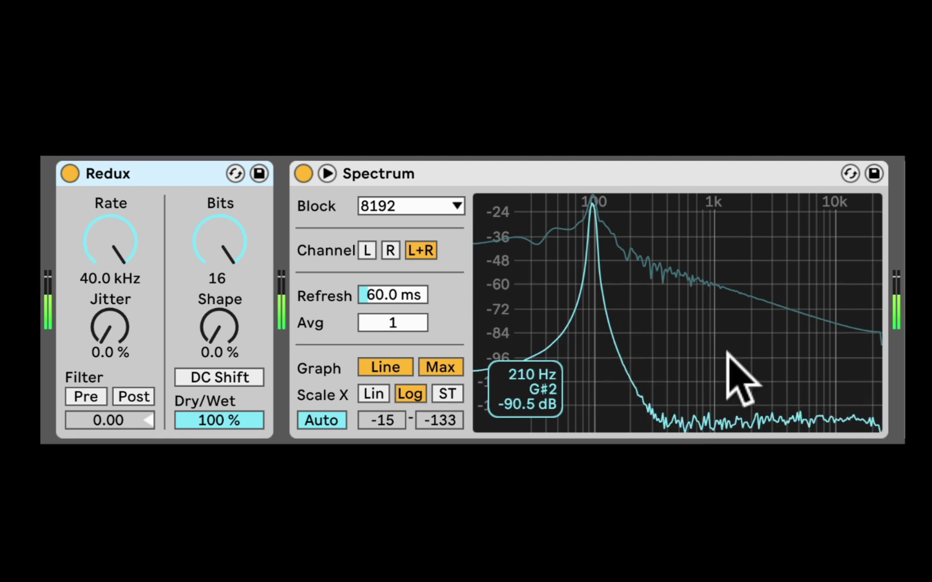
- Bypass and re-enable Redux, sweep its Rate down, and crush the bit depth
{"action": "left_click", "coordinate": [71, 173]}
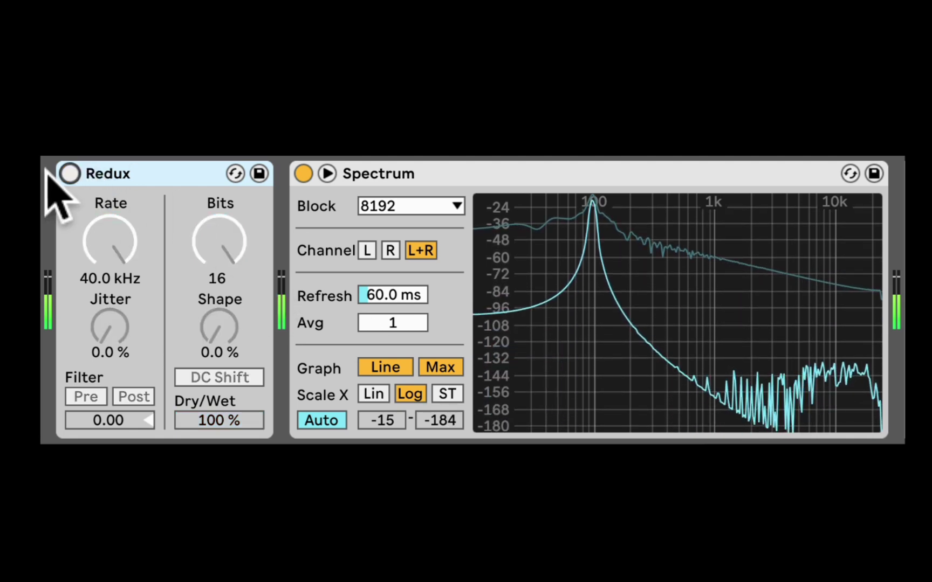
{"action": "left_click", "coordinate": [69, 173]}
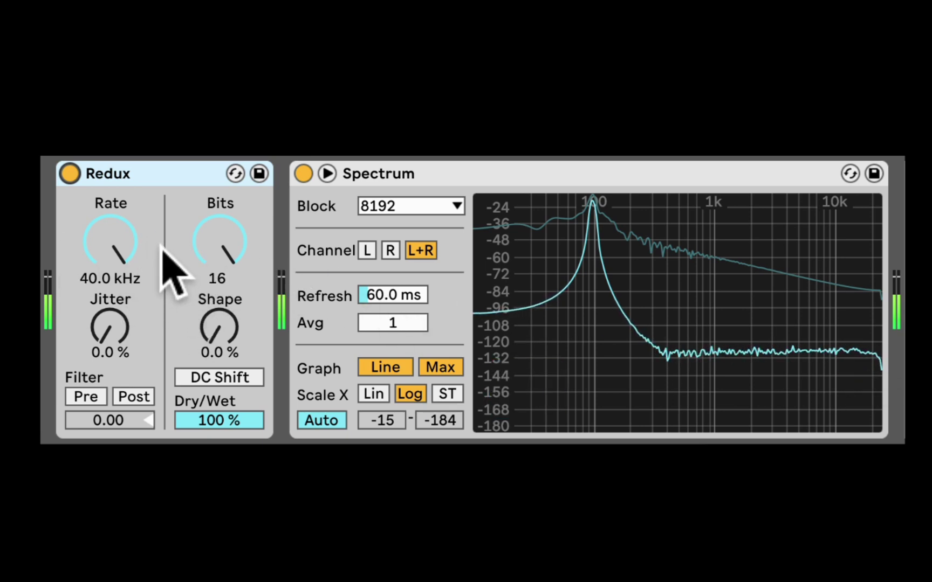
{"action": "mouse_move", "coordinate": [116, 249]}
{"action": "left_mouse_down"}
{"action": "mouse_move", "coordinate": [116, 388]}
{"action": "mouse_move", "coordinate": [115, 237]}
{"action": "left_mouse_up"}
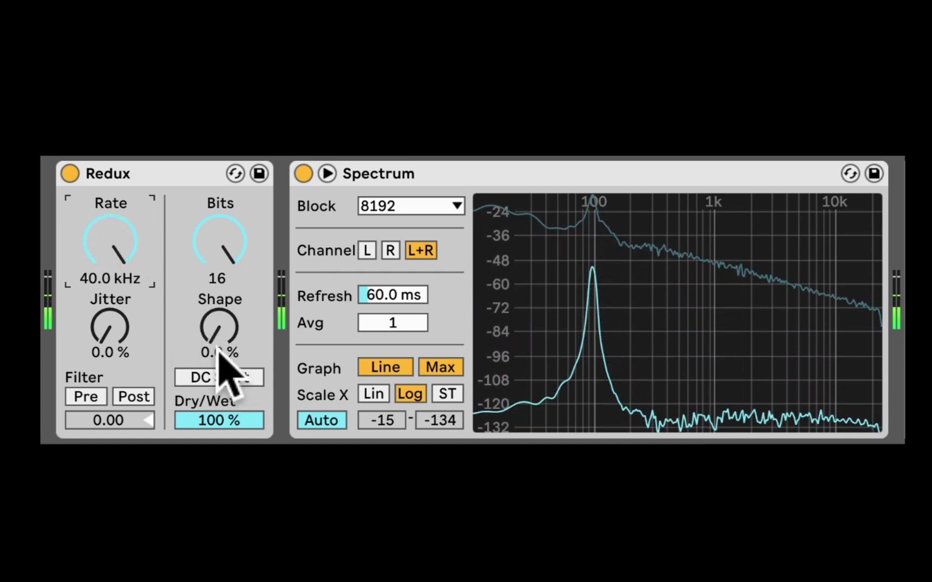
{"action": "left_click_drag", "start_coordinate": [216, 266], "coordinate": [216, 304]}
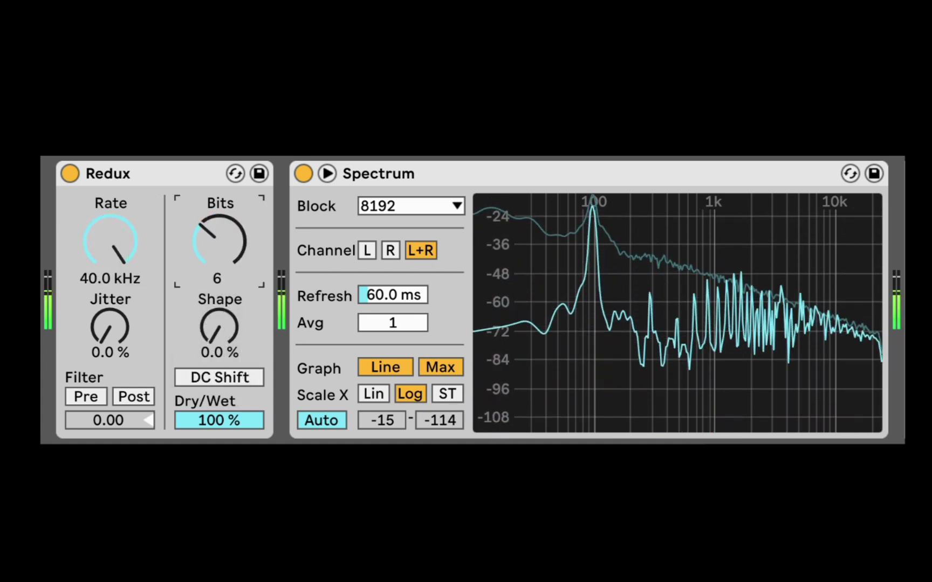
- Compare DC Shift on and off, adjust Dry/Wet, and leave DC Shift off
{"action": "left_click", "coordinate": [228, 373]}
{"action": "left_click", "coordinate": [228, 373]}
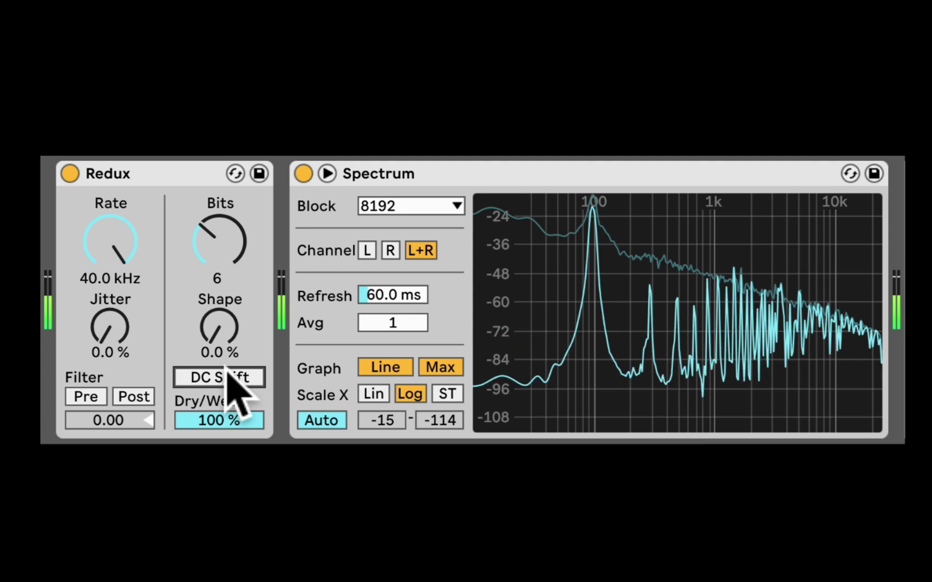
{"action": "left_click", "coordinate": [228, 373]}
{"action": "left_click", "coordinate": [228, 373]}
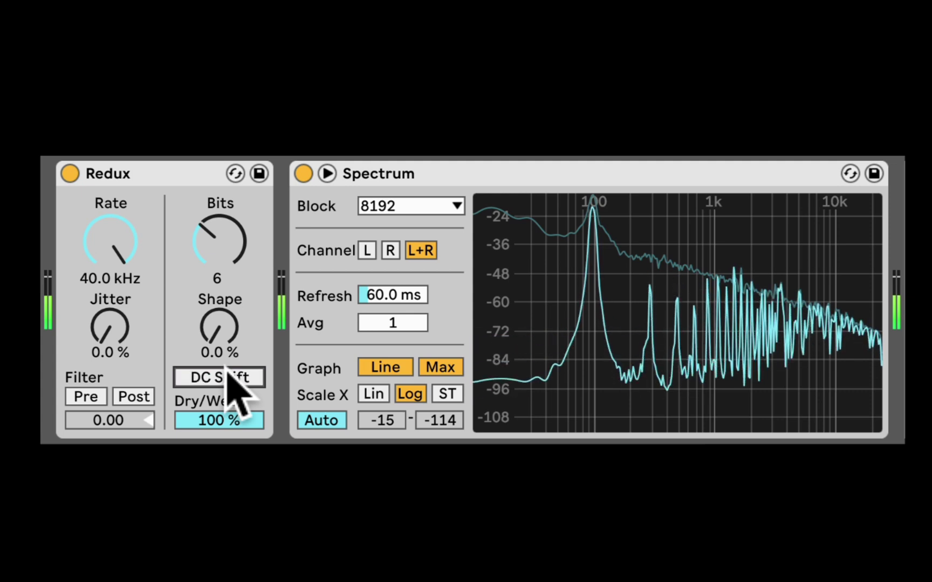
{"action": "left_click", "coordinate": [227, 373]}
{"action": "mouse_move", "coordinate": [226, 419]}
{"action": "left_mouse_down"}
{"action": "mouse_move", "coordinate": [226, 475]}
{"action": "mouse_move", "coordinate": [225, 416]}
{"action": "left_mouse_up"}
{"action": "left_click", "coordinate": [236, 372]}
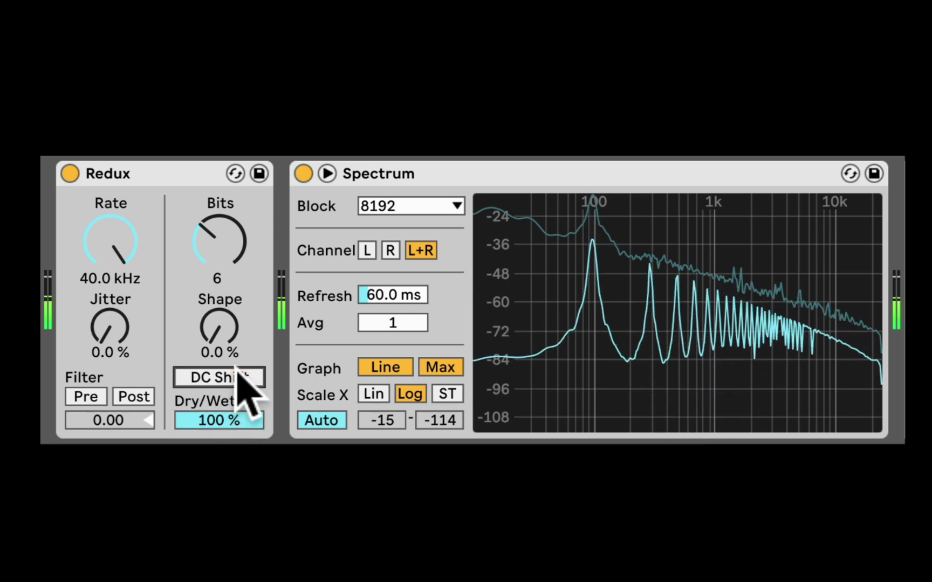
{"action": "left_click", "coordinate": [120, 174]}
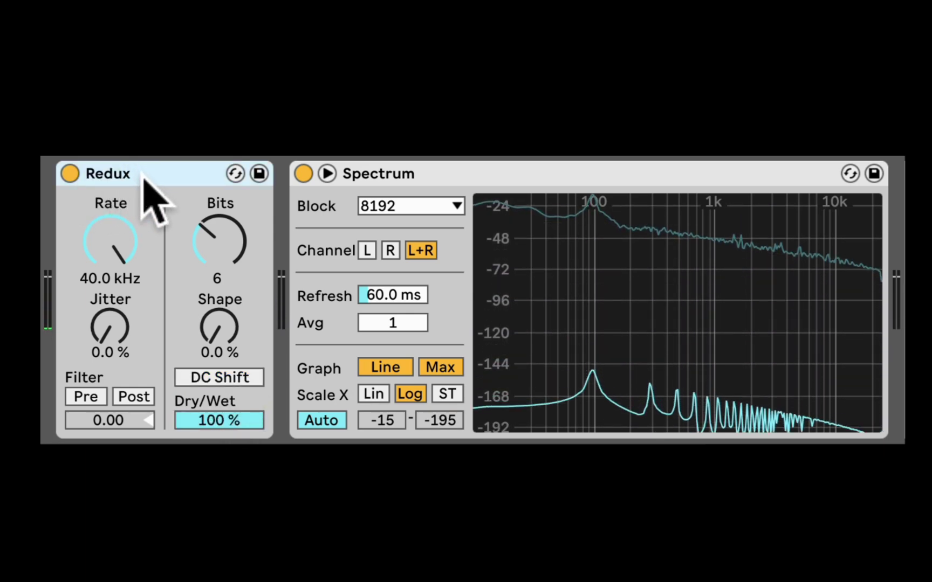
- Raise Redux Bits back to 16 and expand Packs > Core Library > Devices > Audio Effects
{"action": "left_click_drag", "start_coordinate": [258, 229], "coordinate": [258, 194]}
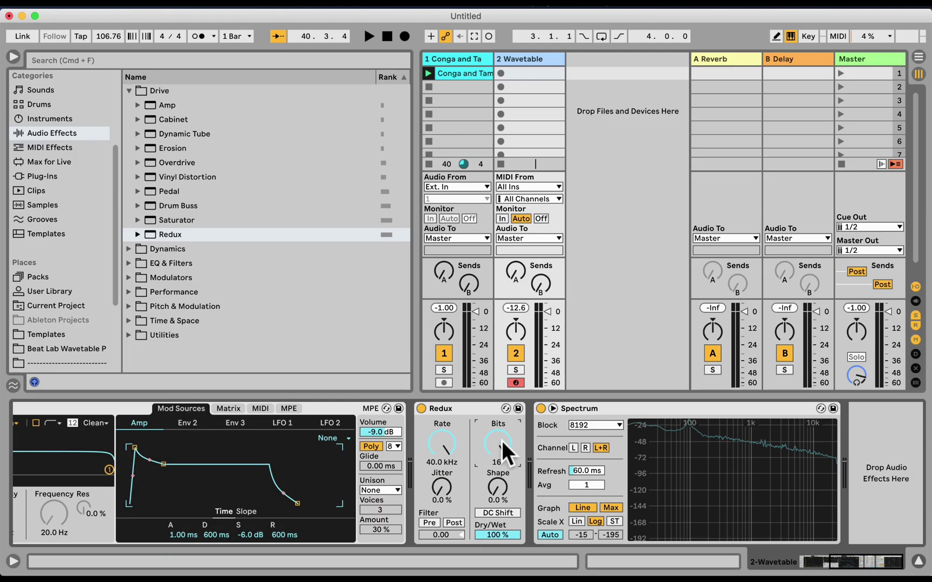
{"action": "scroll", "coordinate": [75, 212], "scroll_direction": "down", "scroll_amount": 5}
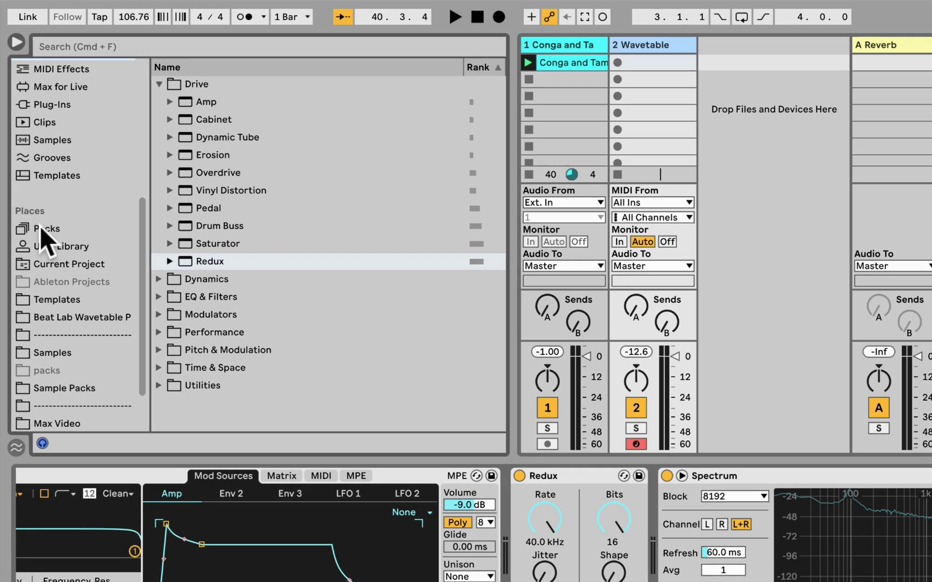
{"action": "left_click", "coordinate": [39, 209]}
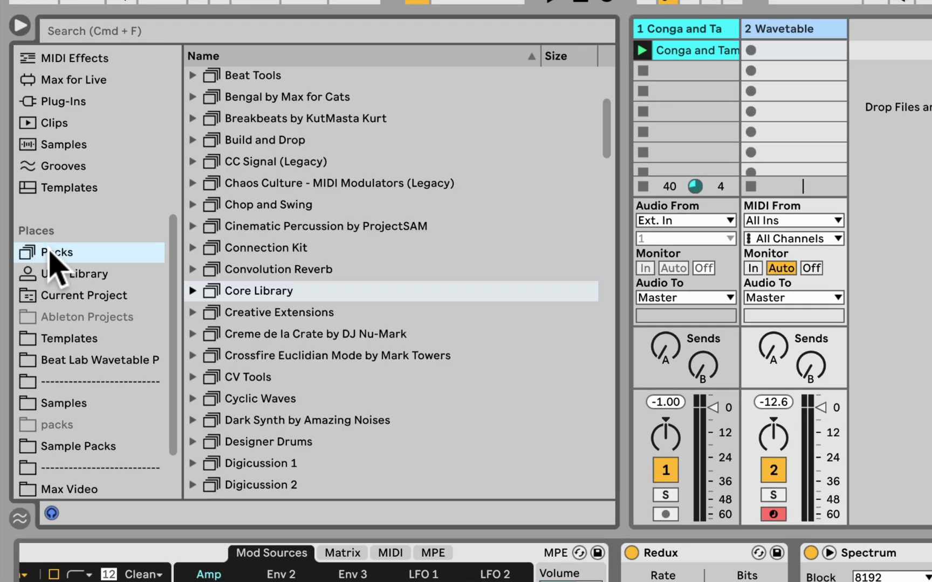
{"action": "left_click", "coordinate": [193, 291]}
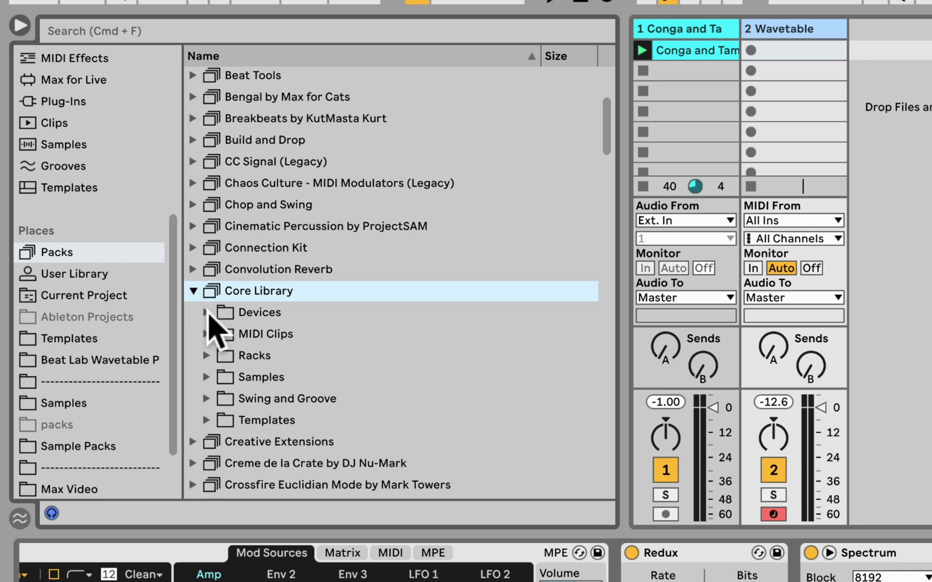
{"action": "left_click", "coordinate": [207, 313]}
{"action": "left_click", "coordinate": [219, 334]}
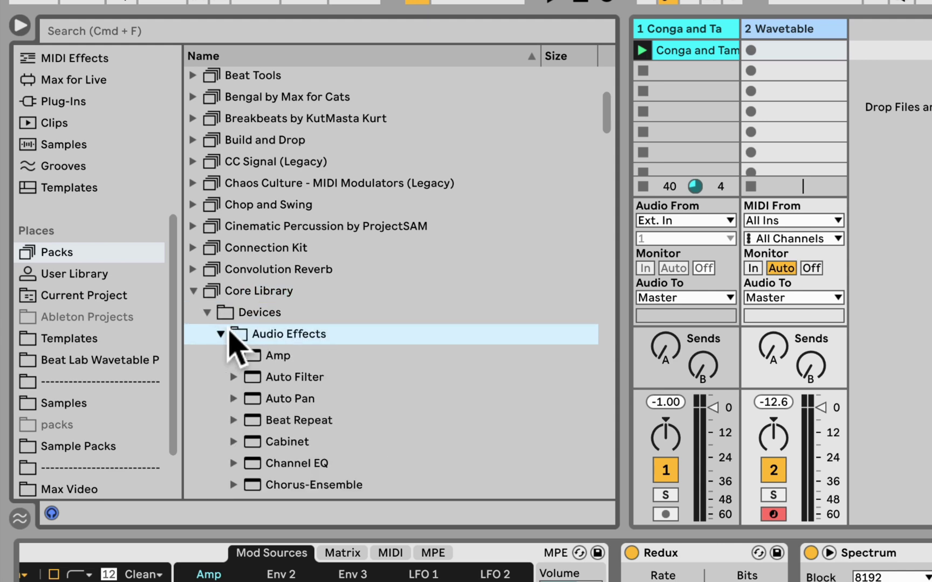
- Expand the Legacy folder and load Redux Legacy after Spectrum on the Wavetable track
{"action": "scroll", "coordinate": [262, 350], "scroll_direction": "down", "scroll_amount": 5}
{"action": "scroll", "coordinate": [259, 331], "scroll_direction": "down", "scroll_amount": 15}
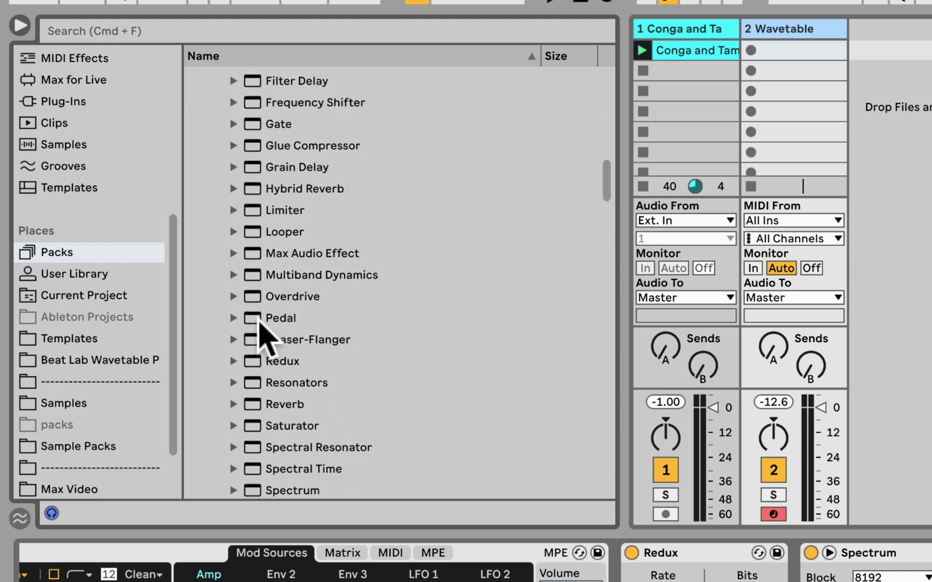
{"action": "left_click", "coordinate": [264, 357]}
{"action": "left_click", "coordinate": [238, 356]}
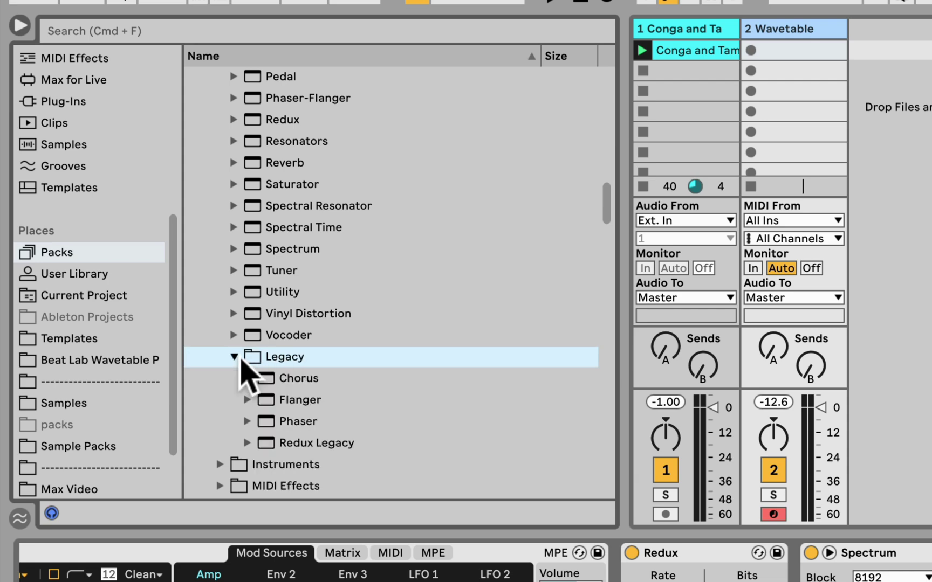
{"action": "scroll", "coordinate": [291, 327], "scroll_direction": "down", "scroll_amount": 2}
{"action": "left_click", "coordinate": [319, 350]}
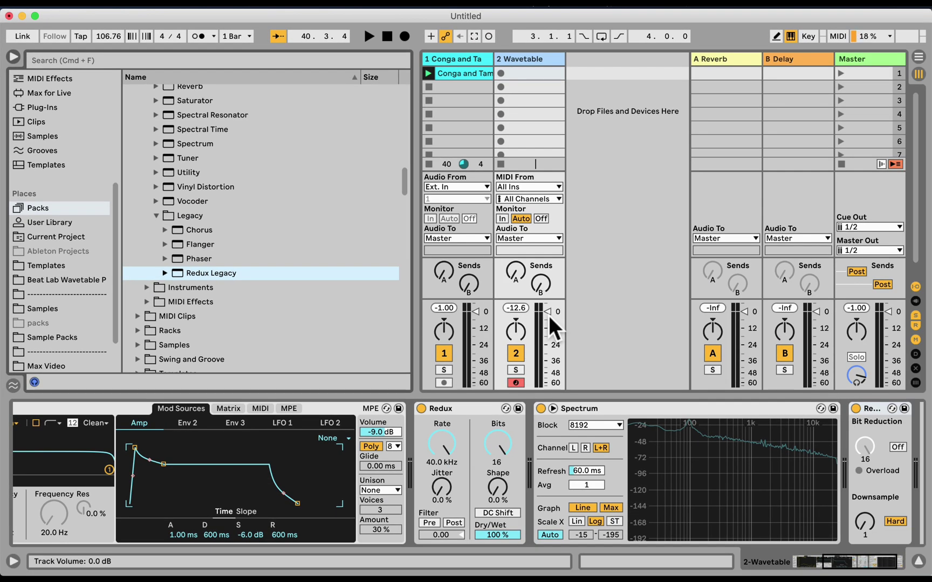
{"action": "left_click", "coordinate": [468, 408]}
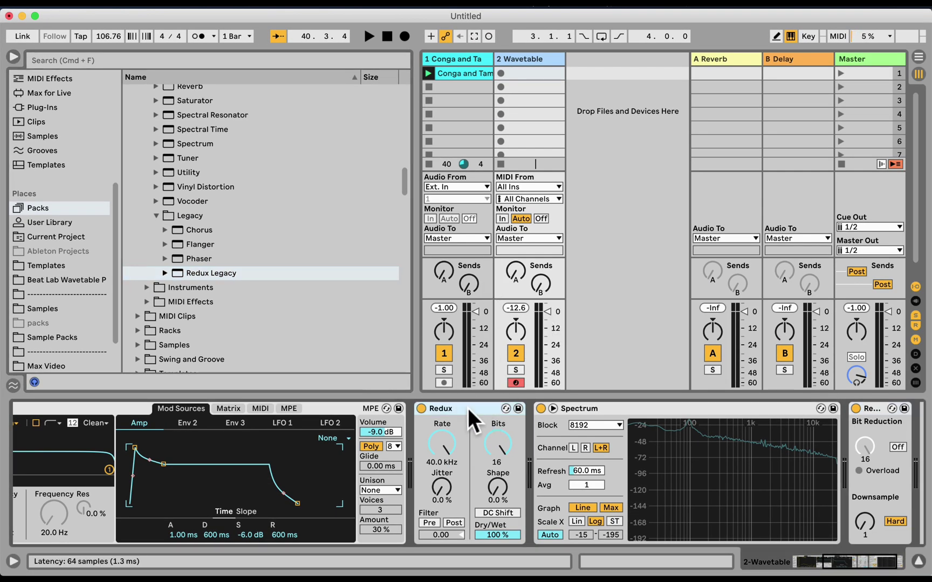